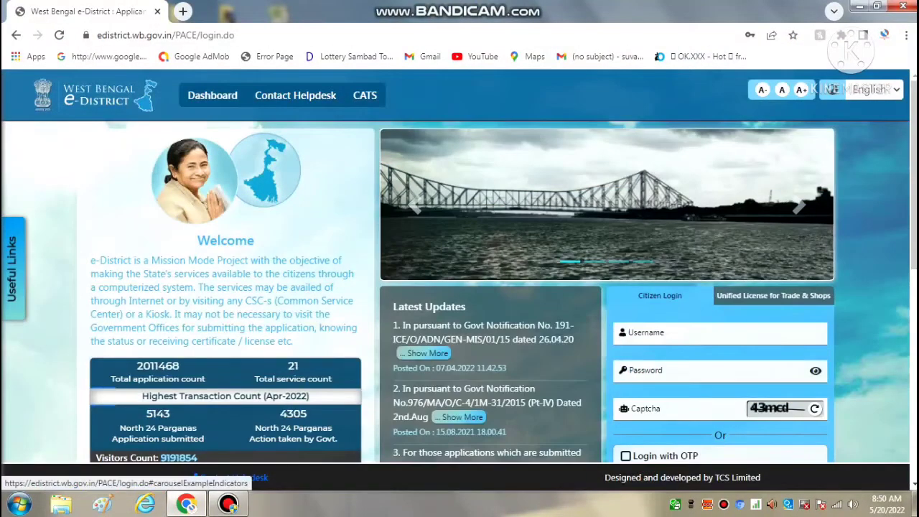
Log in to the citizen account and open the Certified Copy of Registered Deed service of Registration & Stamp Revenue
drag(913, 179, 913, 221)
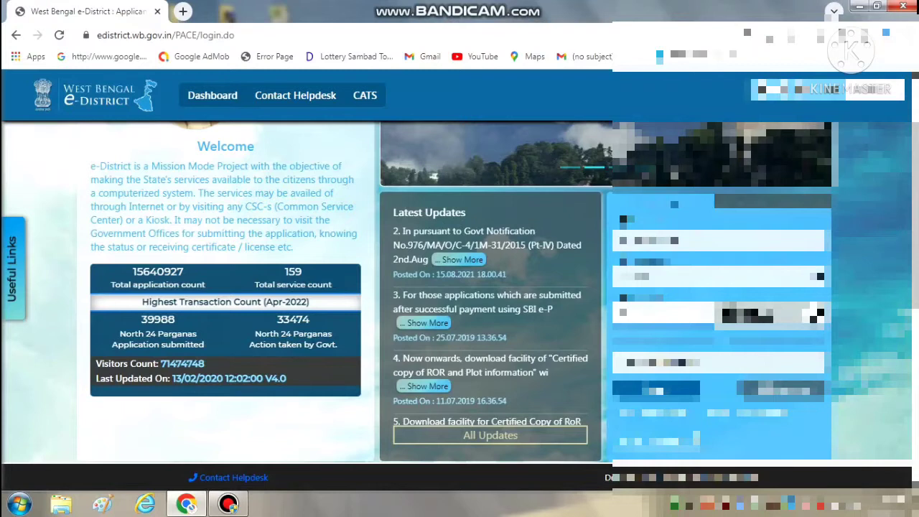
click(657, 391)
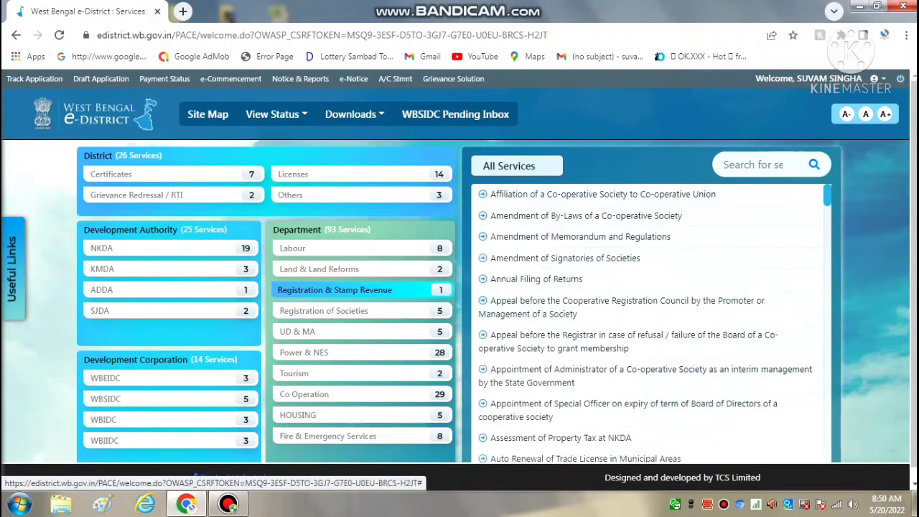
click(334, 289)
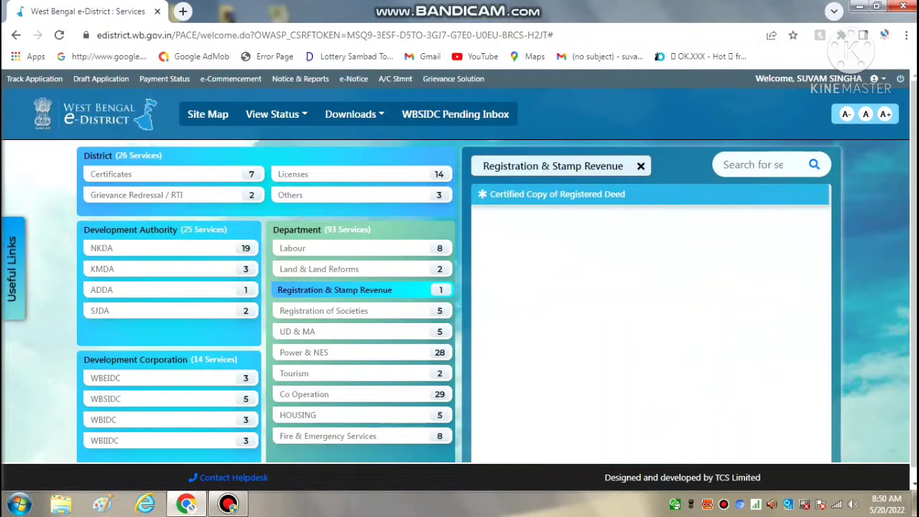
click(557, 194)
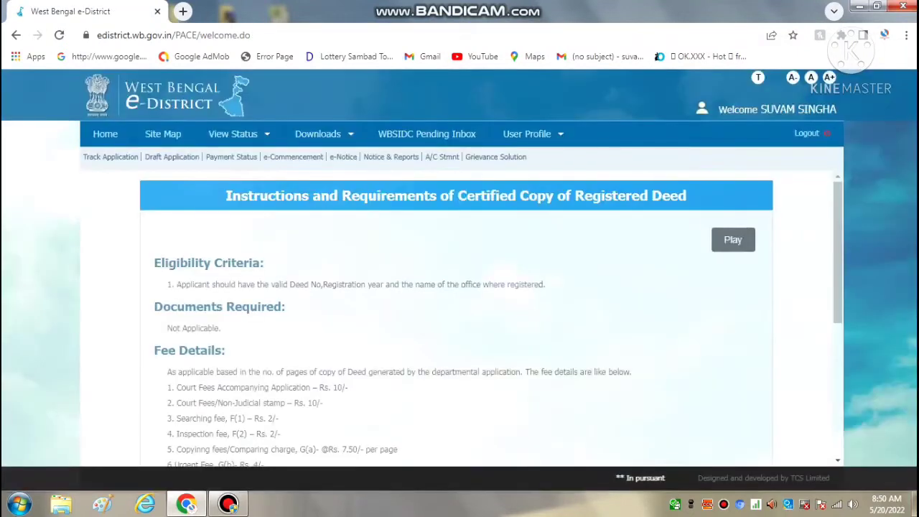
Proceed past the service instructions and start a new Certified Copy of Registered Deed application
scroll(477, 459, down, 4)
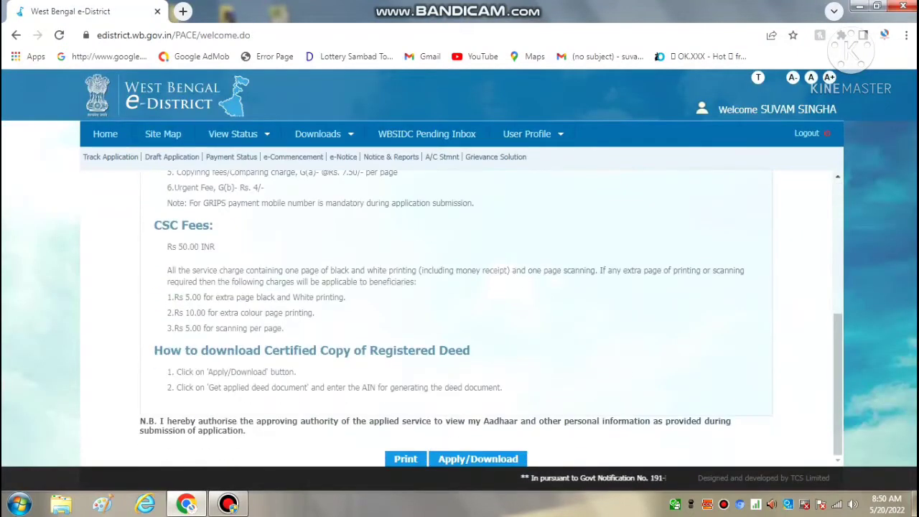
click(477, 459)
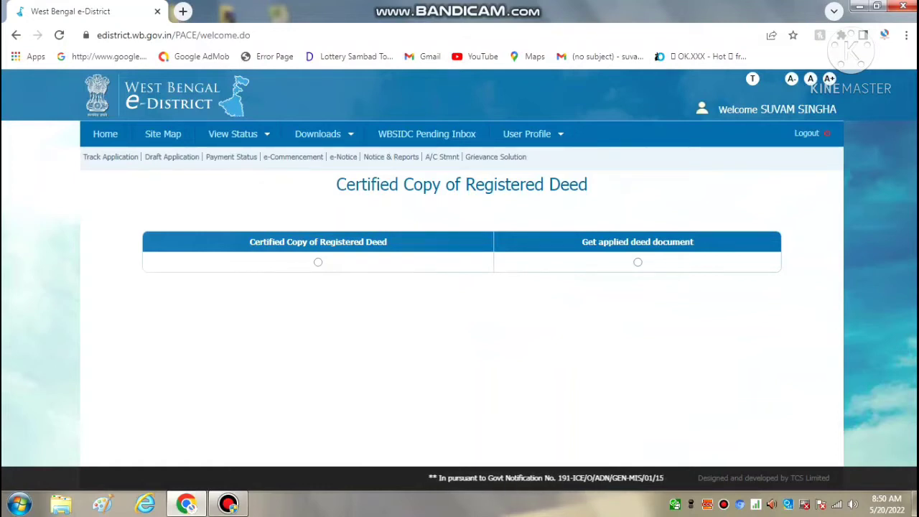
click(318, 263)
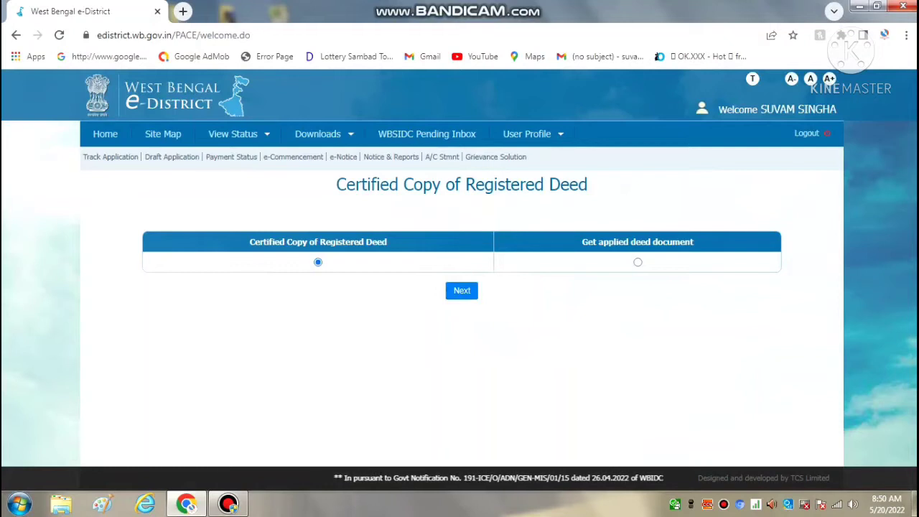
click(462, 290)
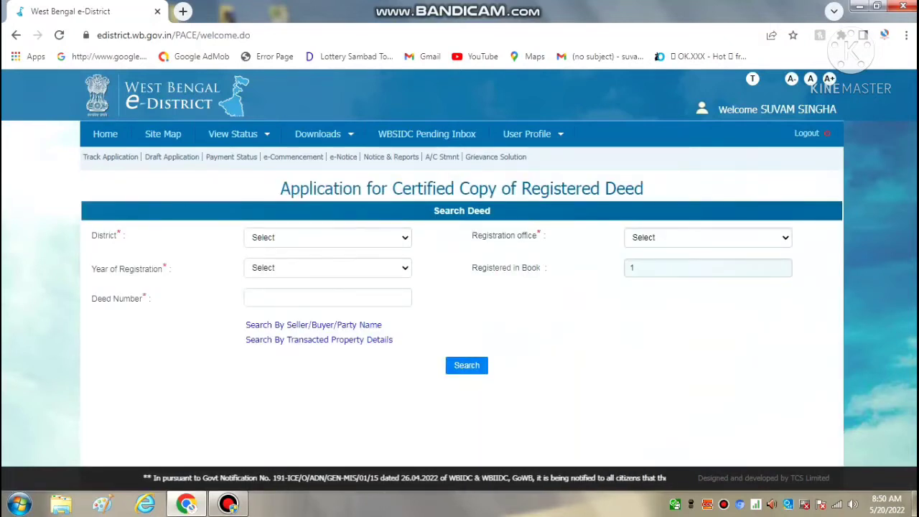
Set the deed search district to Murshidabad and try to choose a registration office
click(328, 237)
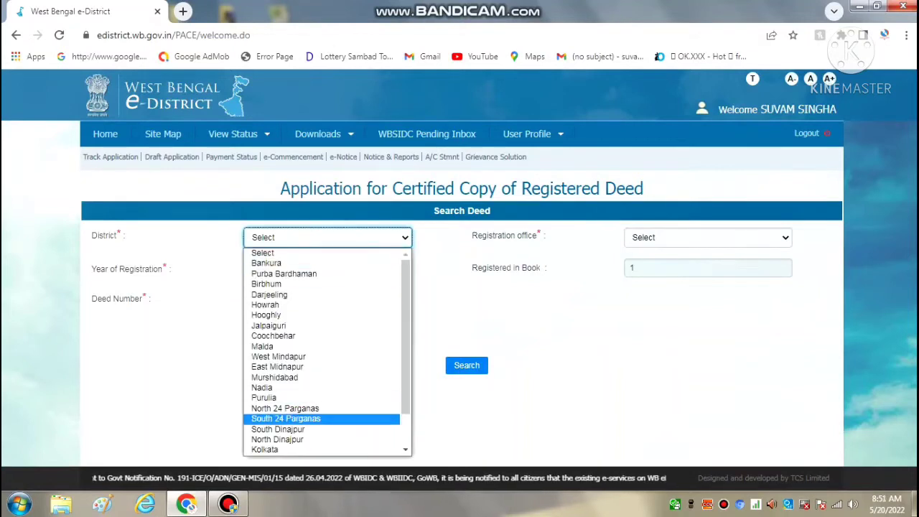
click(275, 378)
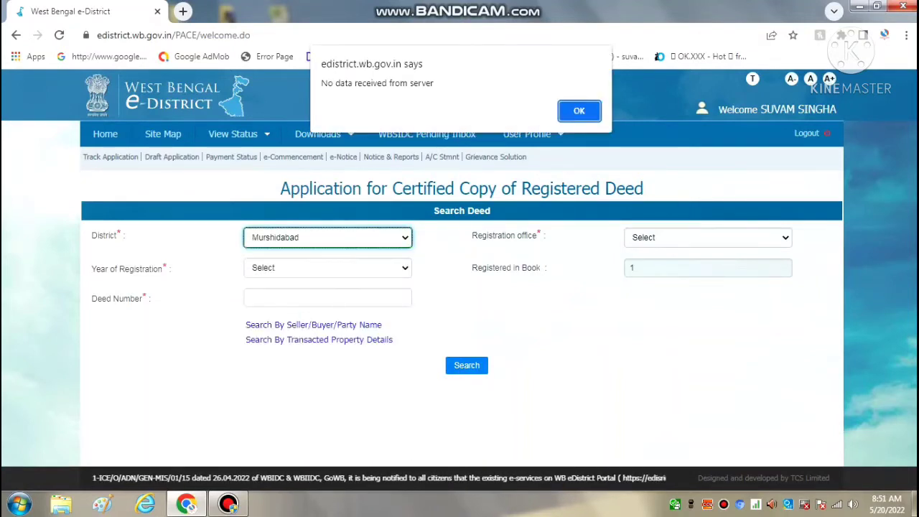
click(580, 111)
click(708, 237)
click(708, 238)
click(708, 237)
click(708, 238)
click(708, 238)
click(709, 238)
click(708, 238)
click(708, 237)
Change the deed search district to Nadia and try to choose a registration office
click(328, 238)
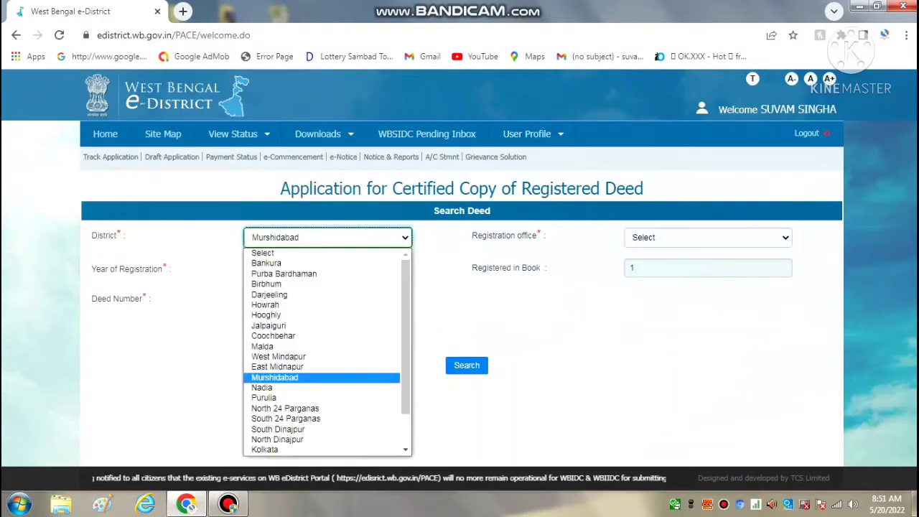
click(273, 387)
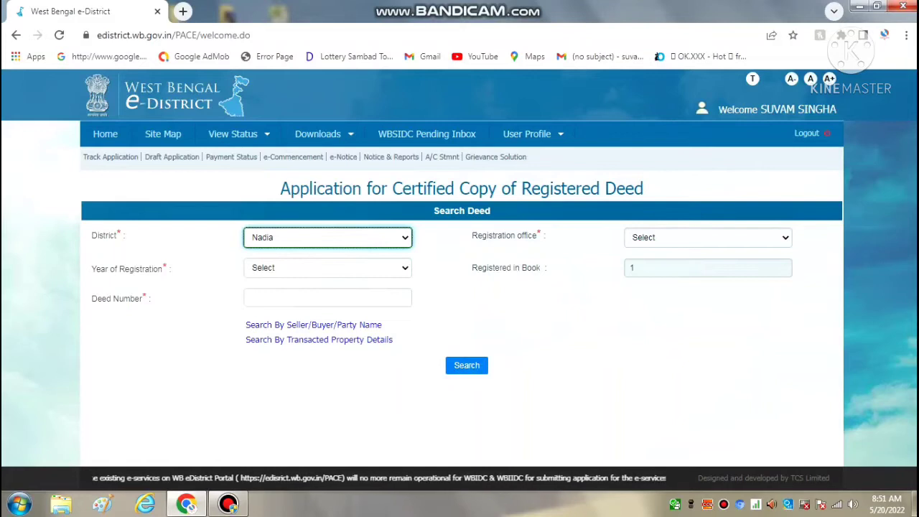
click(327, 237)
click(277, 367)
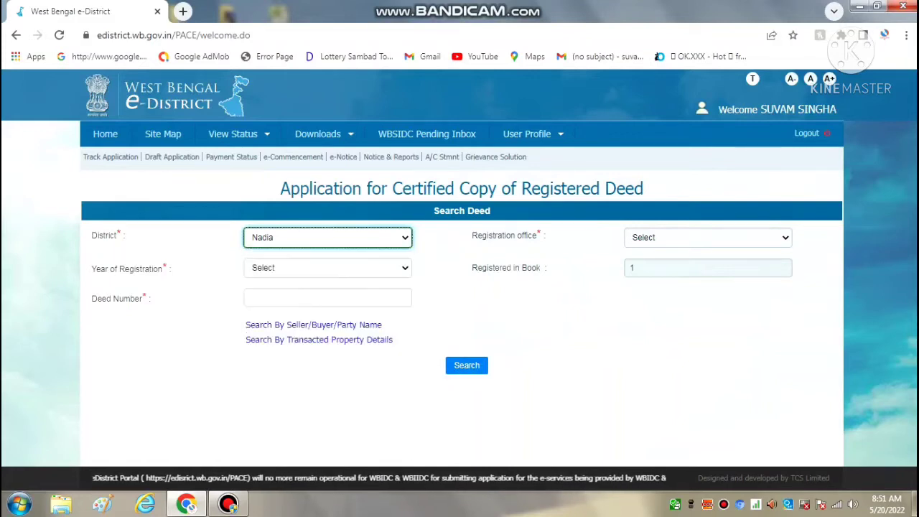
click(707, 237)
click(327, 237)
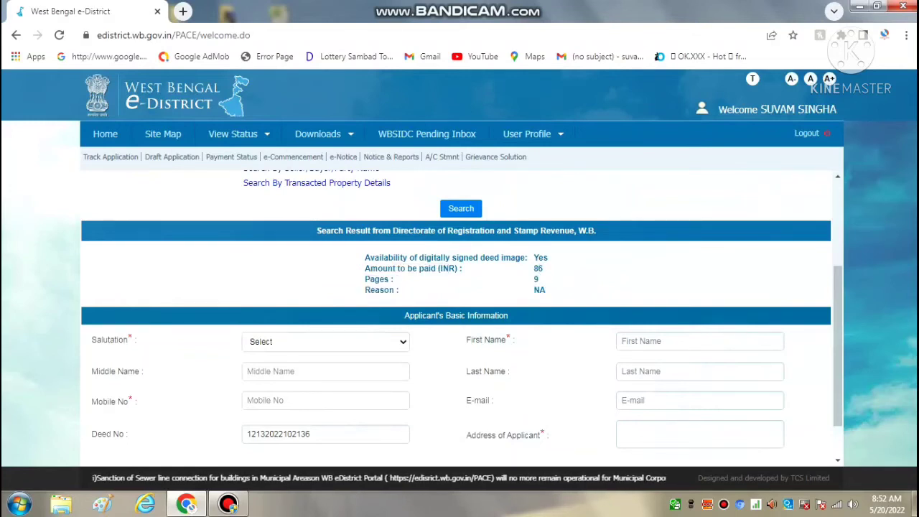
Fill in the applicant's basic information with salutation Mr. and the saved contact details, and save the form
scroll(456, 316, down, 1)
click(326, 289)
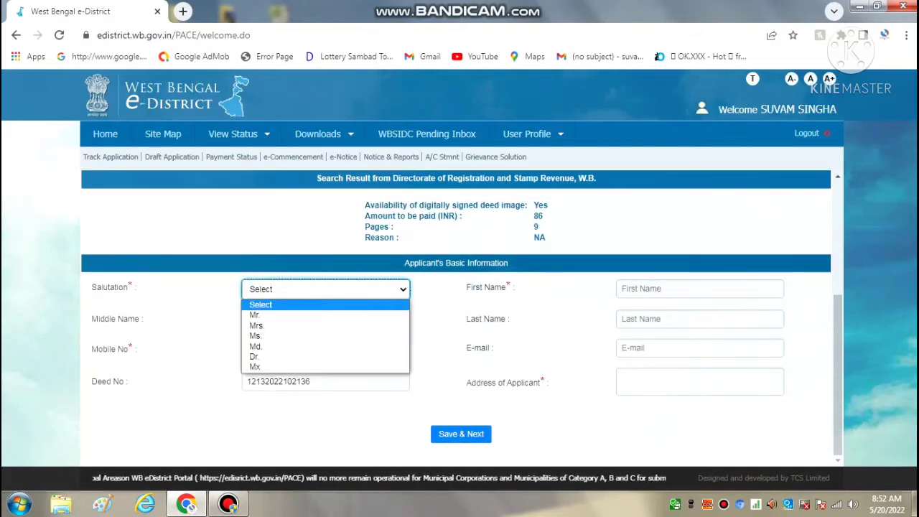
click(287, 315)
click(699, 288)
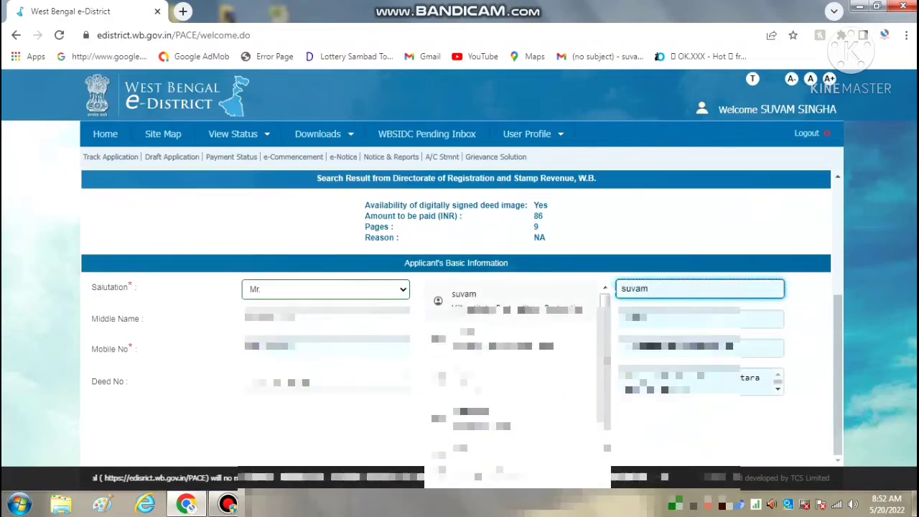
click(535, 302)
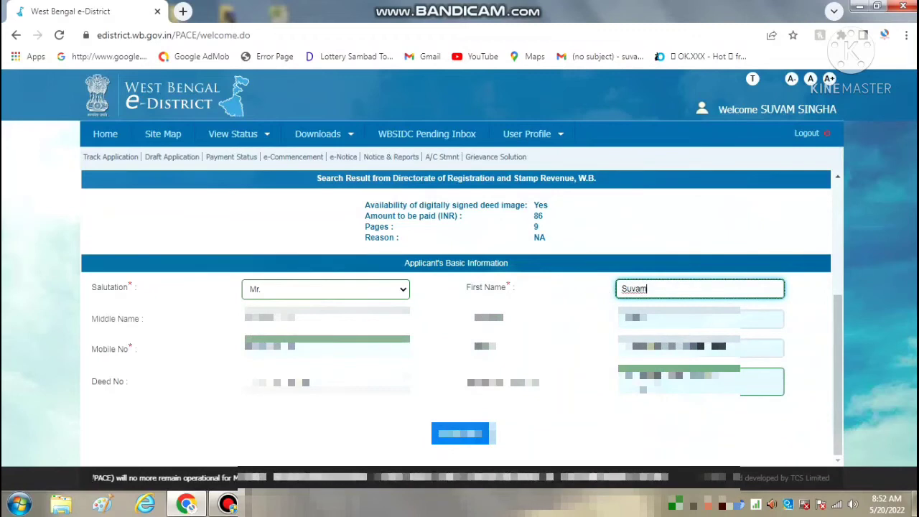
click(462, 434)
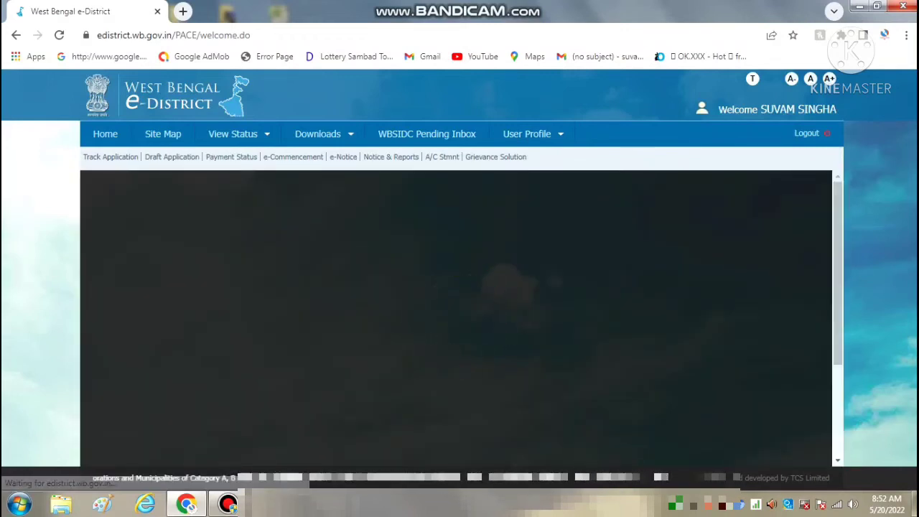
Select SBIePay as the online payment mode and review the payment page
scroll(456, 345, down, 3)
click(448, 285)
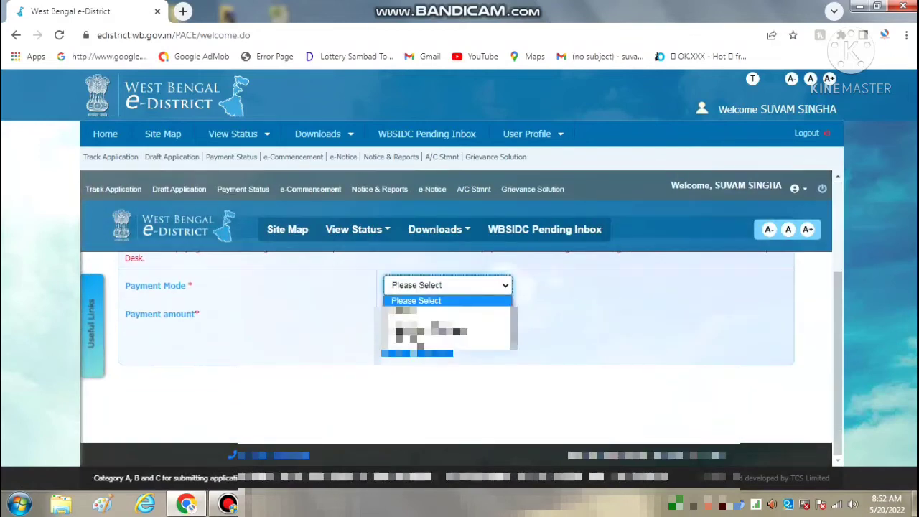
click(446, 343)
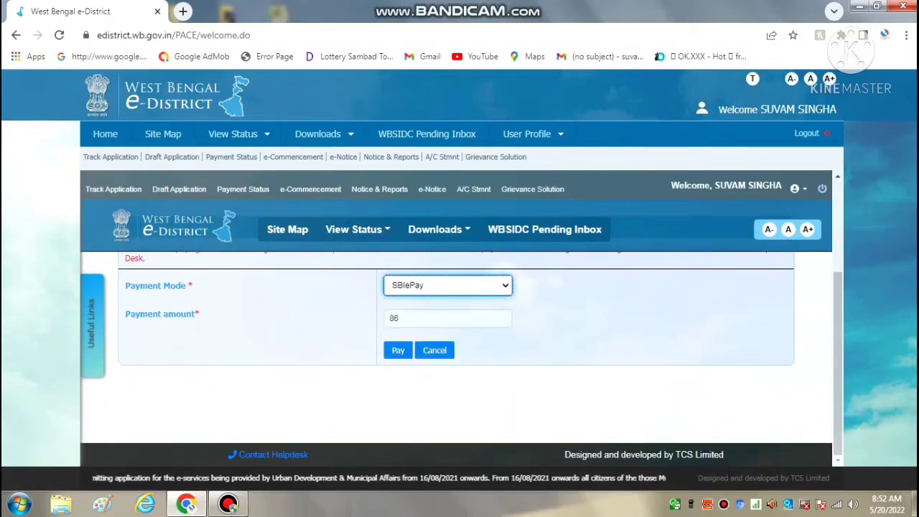
scroll(456, 345, up, 2)
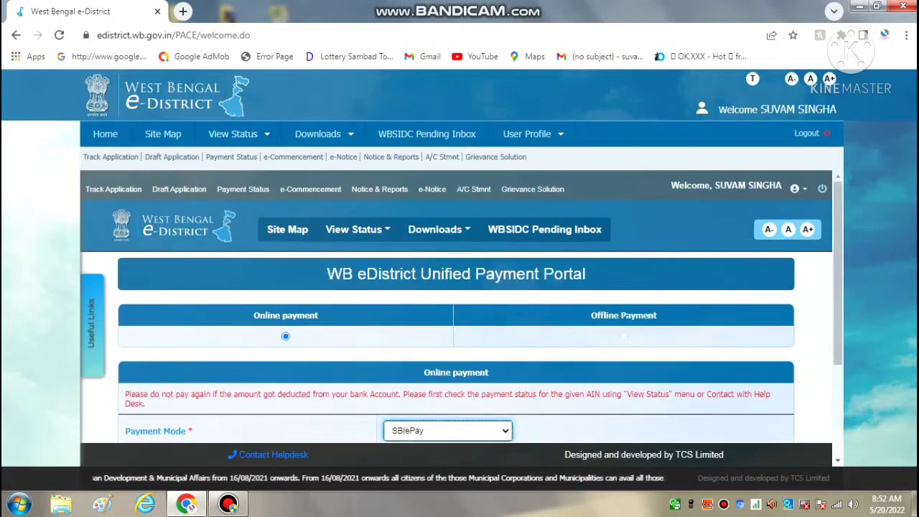
scroll(456, 345, down, 2)
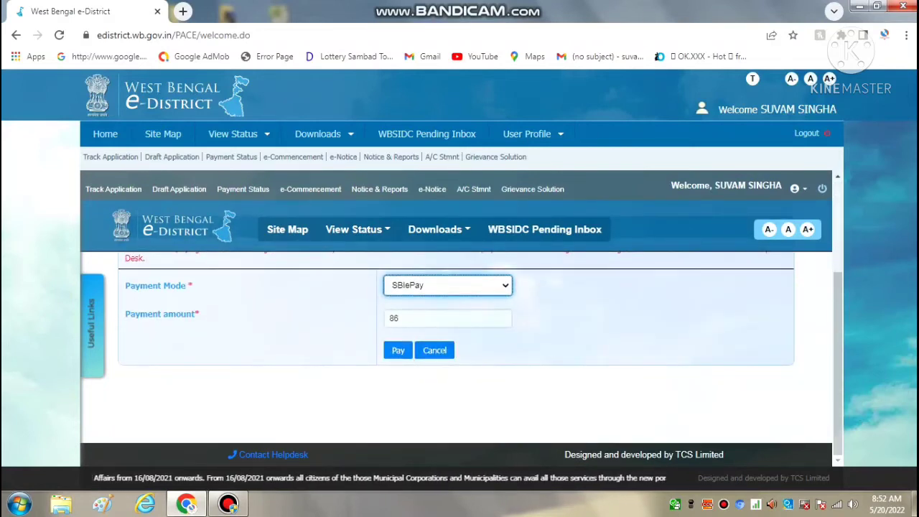
drag(503, 11, 727, 112)
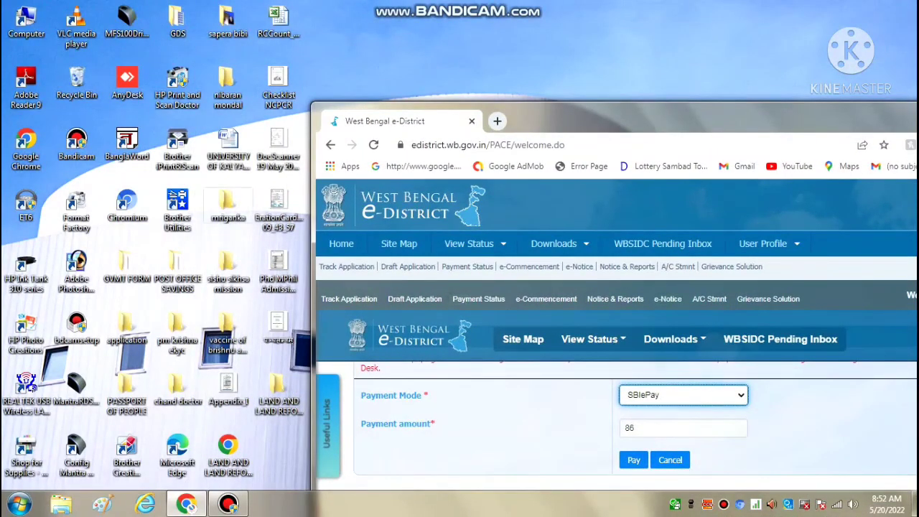
click(227, 205)
click(228, 87)
double_click(228, 88)
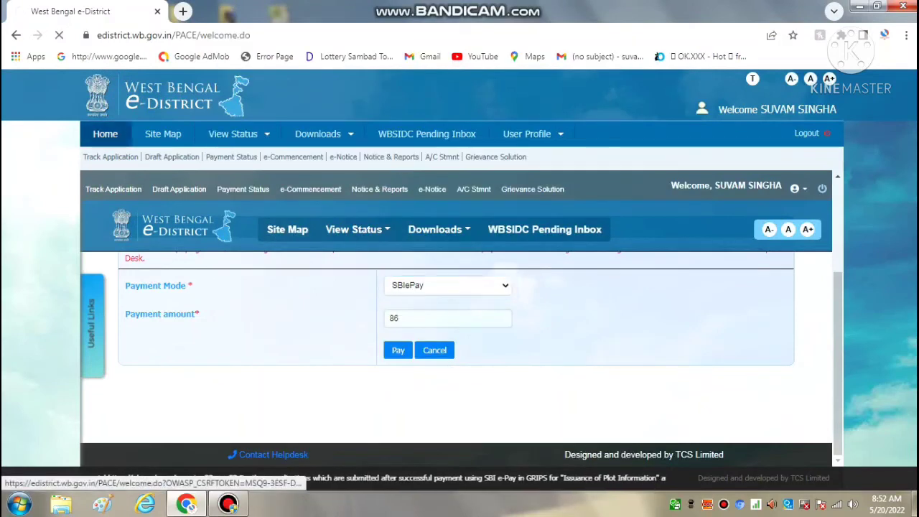
Return to the services home page and reopen the Certified Copy of Registered Deed instructions under Registration & Stamp Revenue
click(398, 350)
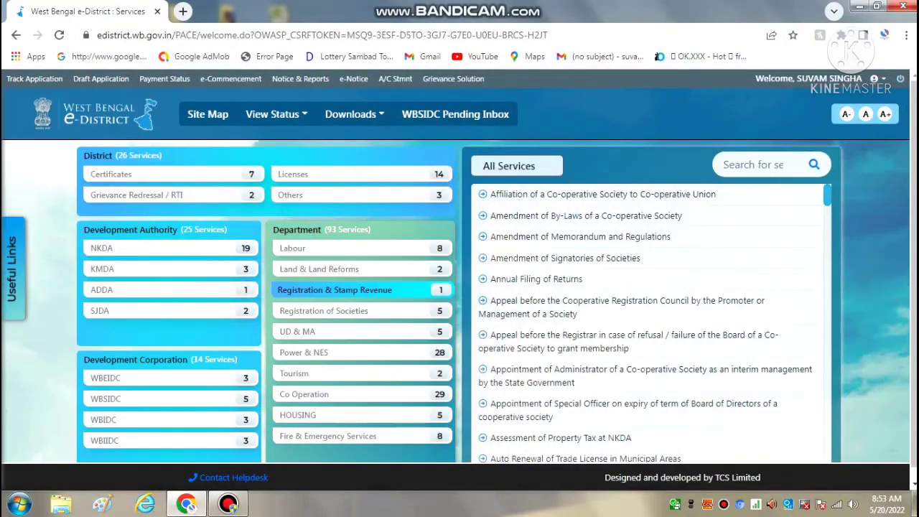
click(334, 289)
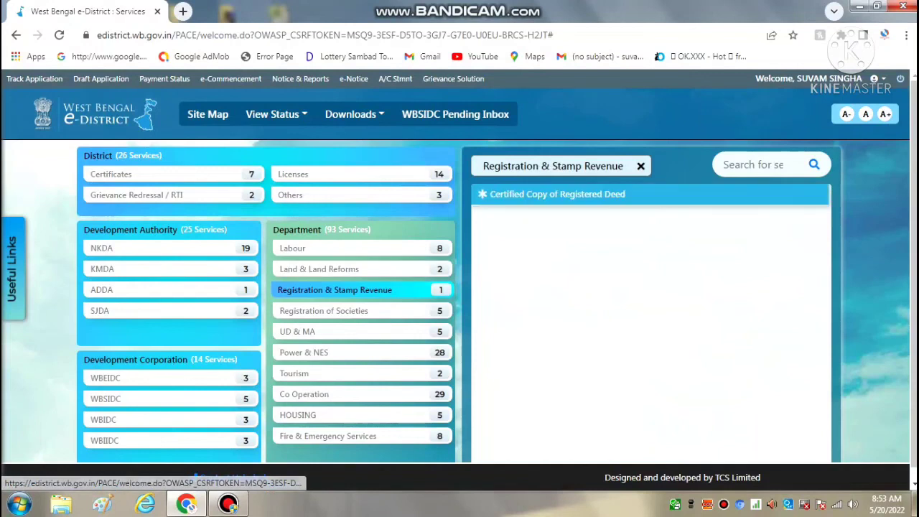
click(557, 195)
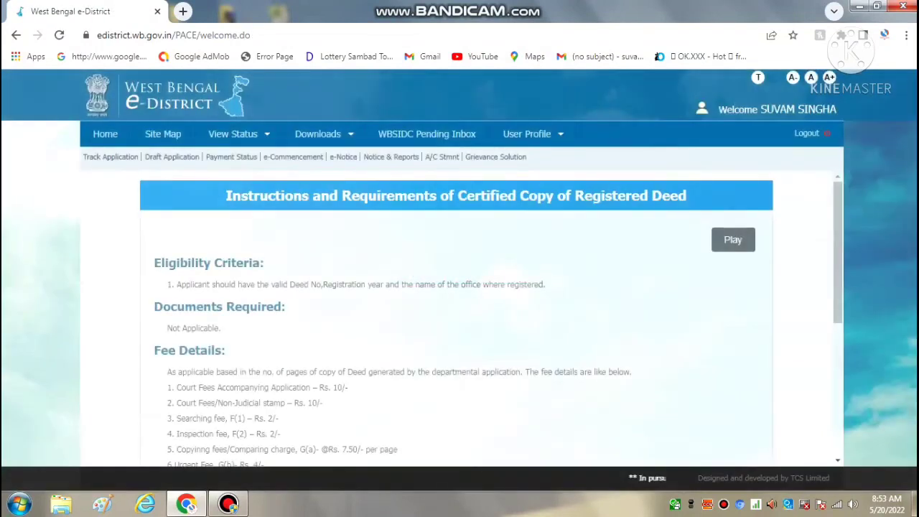
Continue to Apply/Download, choose Get applied deed document and bring up the AIN entry without filling it in
scroll(460, 316, down, 4)
click(478, 459)
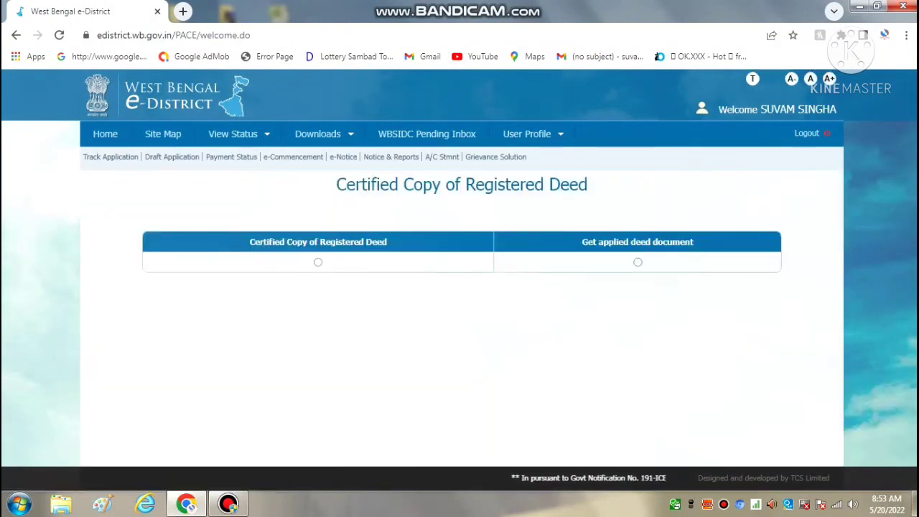
click(637, 262)
click(479, 253)
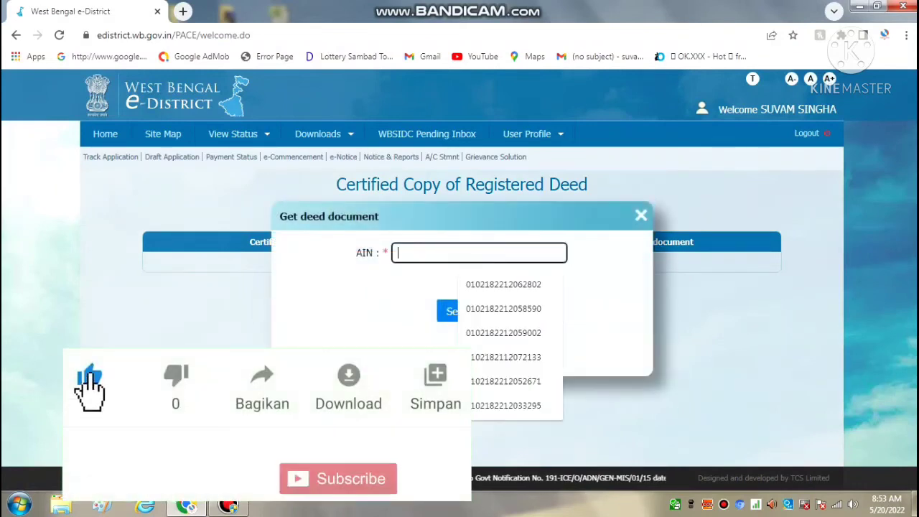
click(604, 307)
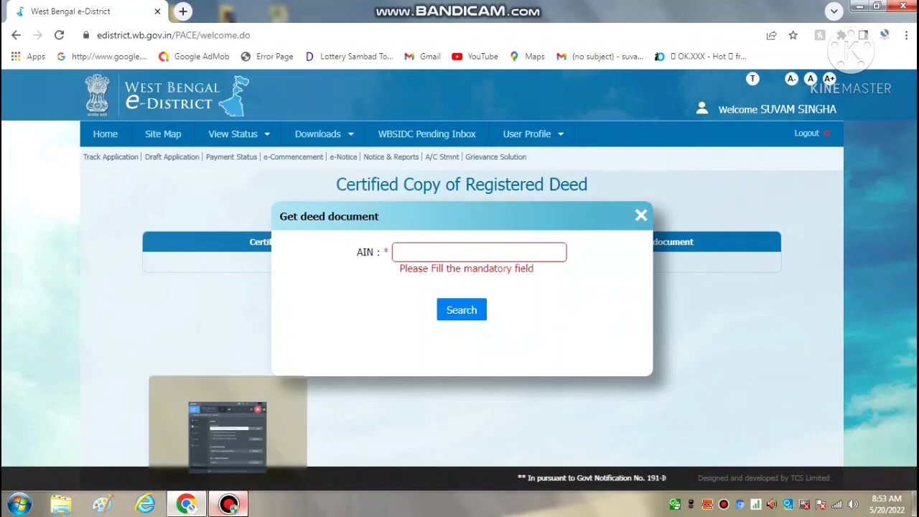
click(228, 504)
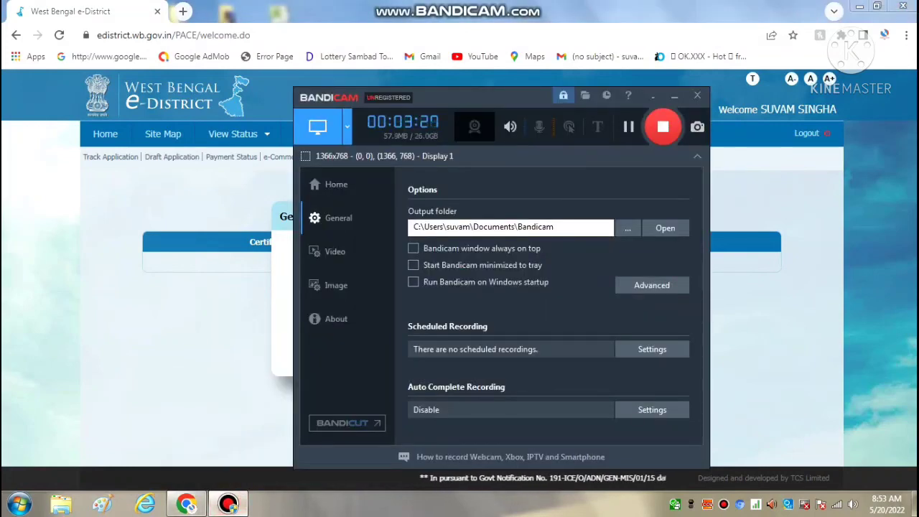